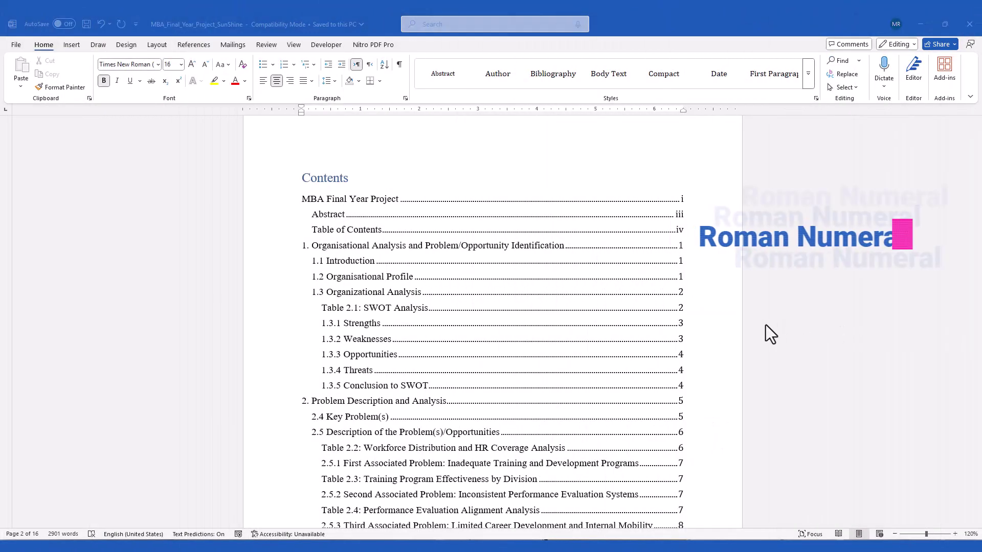
scroll(724, 350, up, 1)
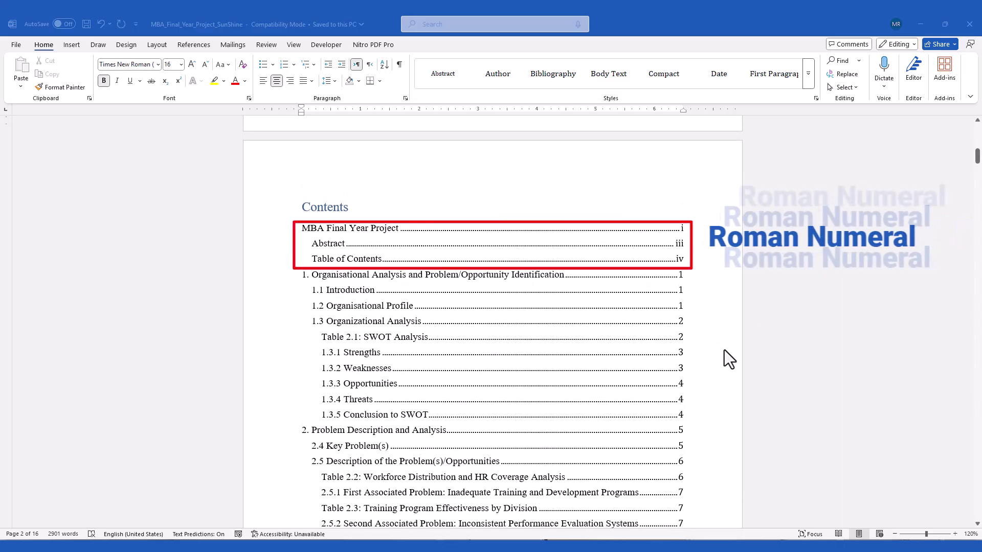
scroll(724, 350, down, 1)
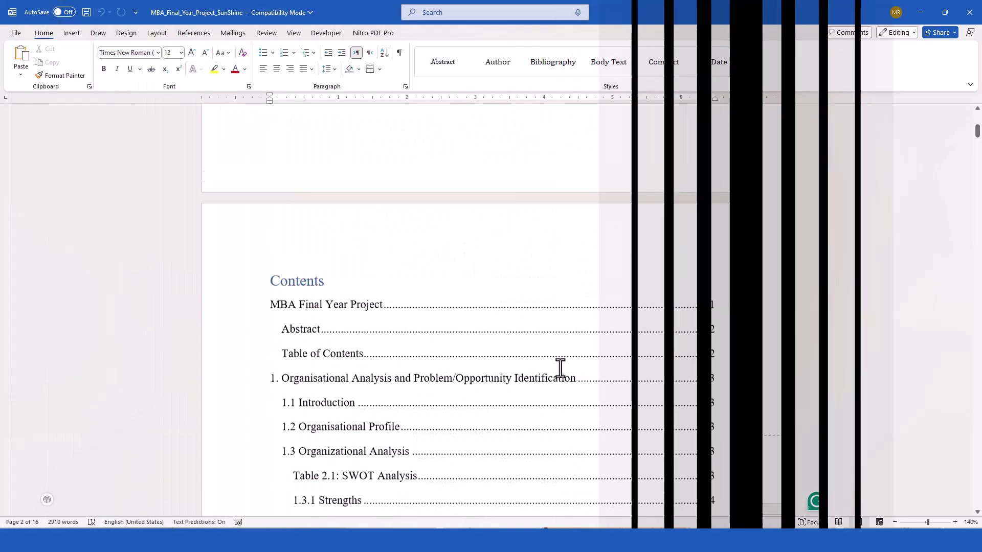
scroll(560, 368, up, 1)
scroll(560, 368, down, 2)
scroll(560, 368, down, 1)
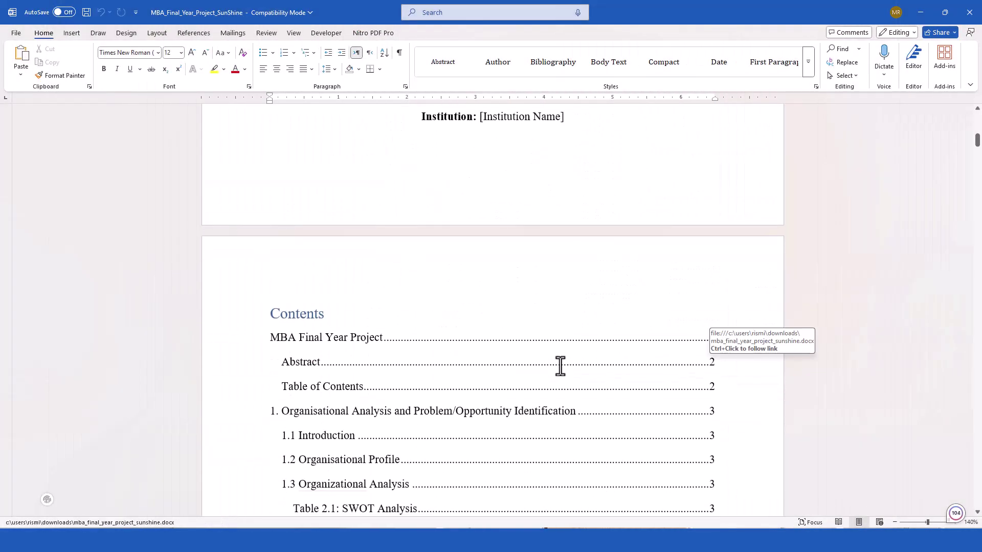
scroll(559, 361, down, 3)
scroll(559, 361, down, 5)
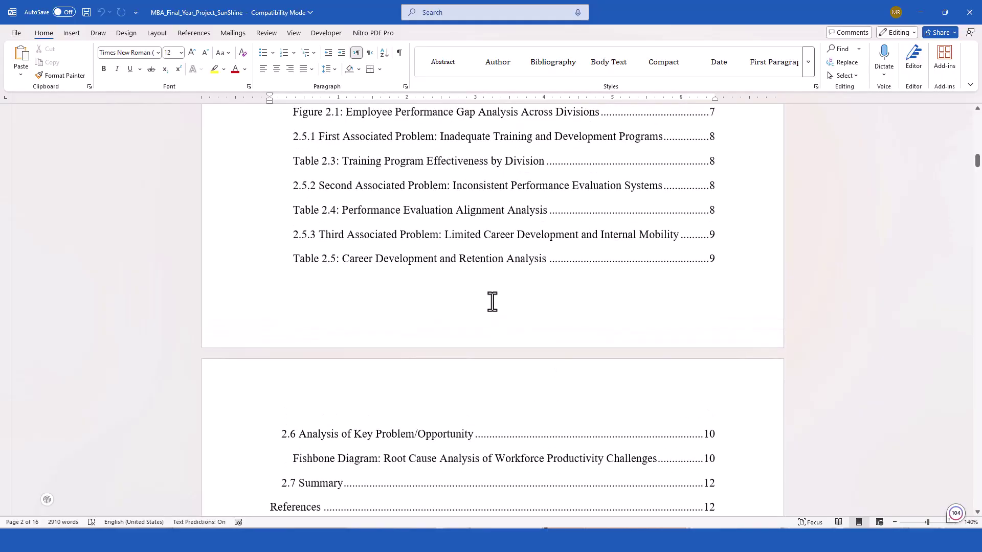
- Insert a plain page number at the current centred position in the contents page footer
double_click(490, 303)
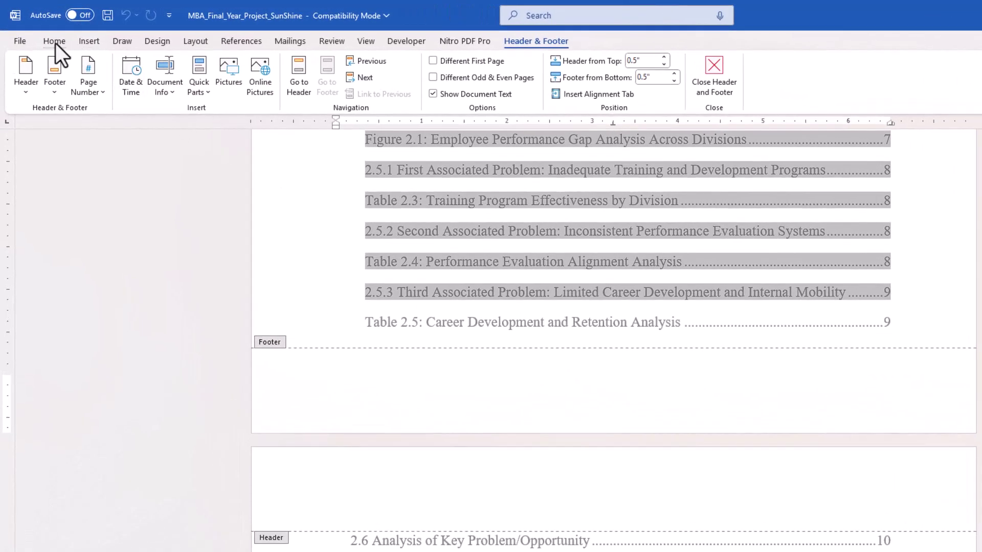
click(55, 42)
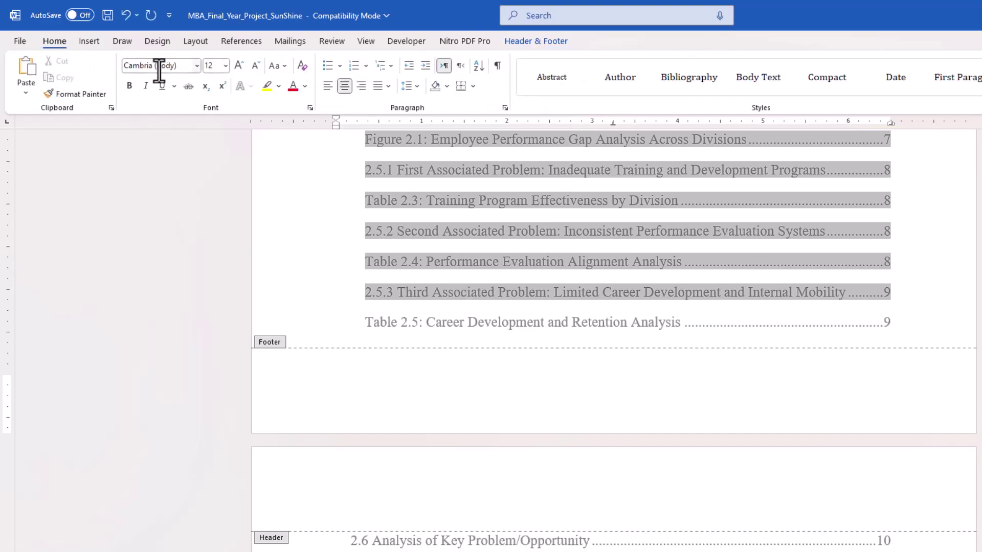
click(510, 43)
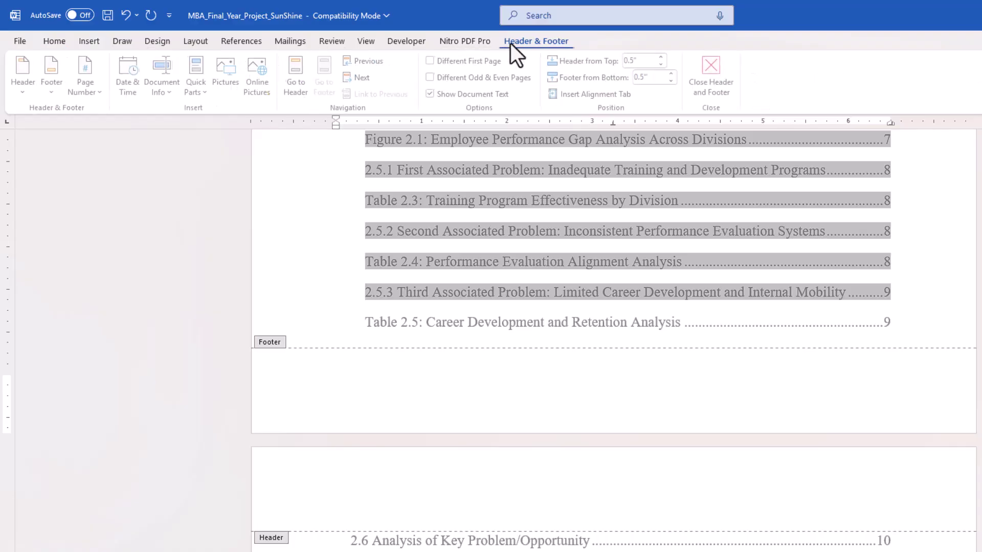
click(92, 93)
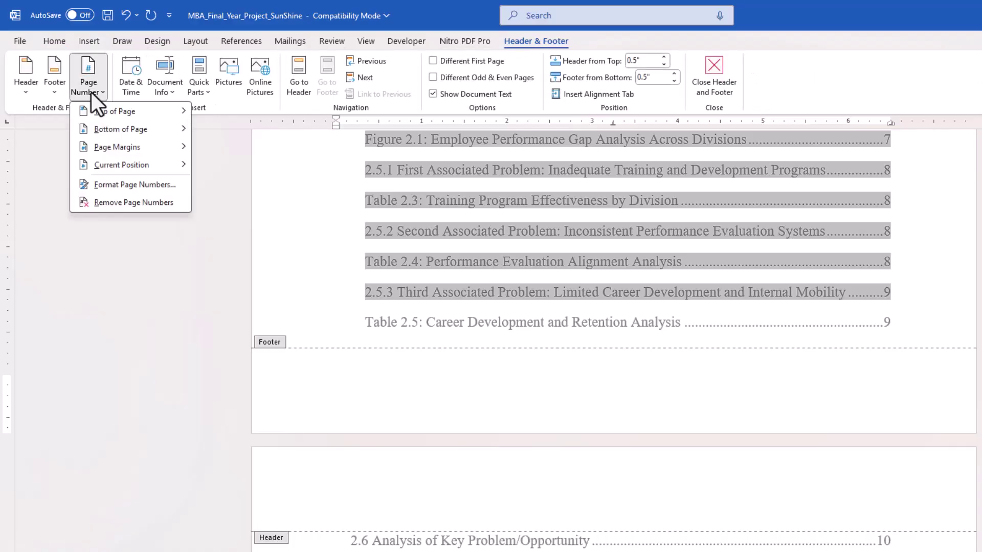
mouse_move(123, 165)
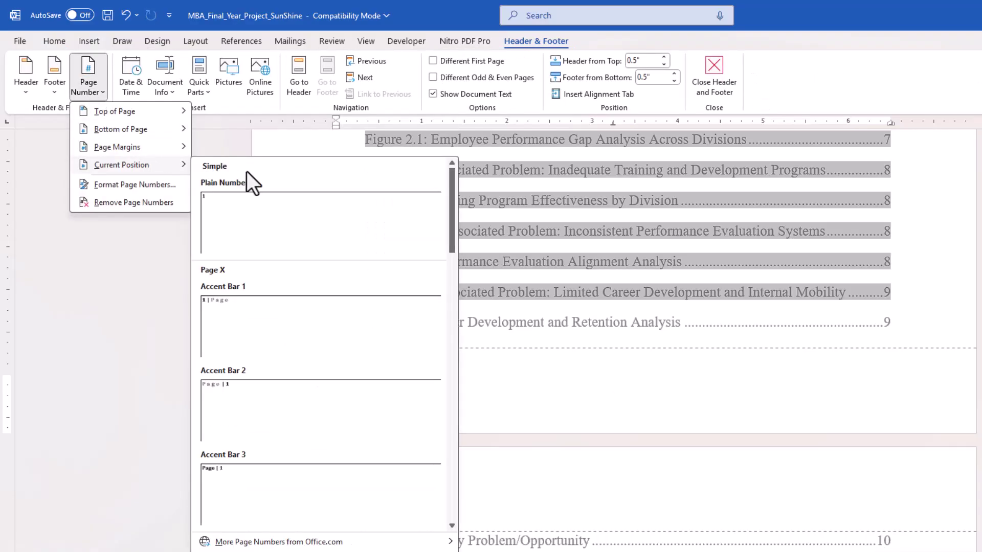
click(269, 206)
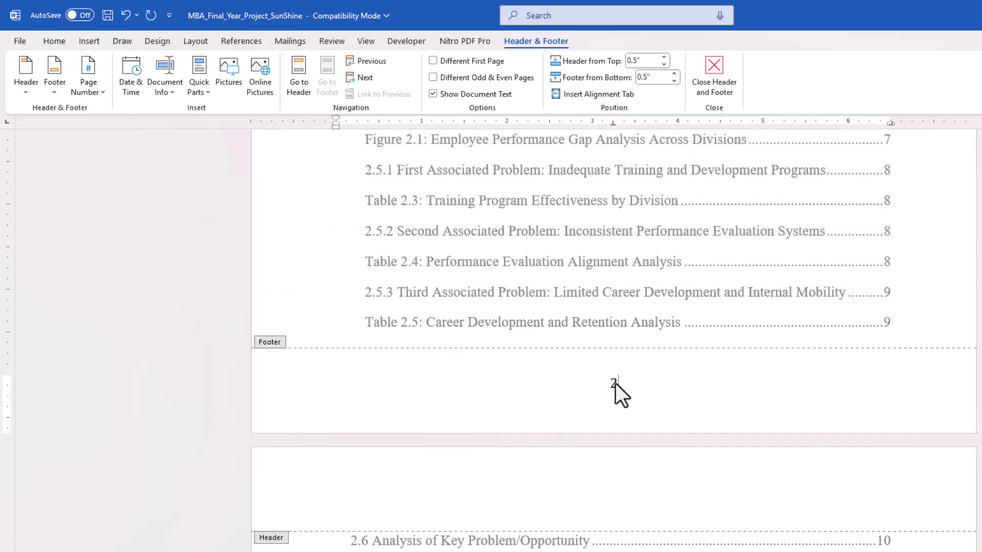
- Format the footer page numbers as lowercase Roman numerals i, ii, iii starting at i
double_click(614, 383)
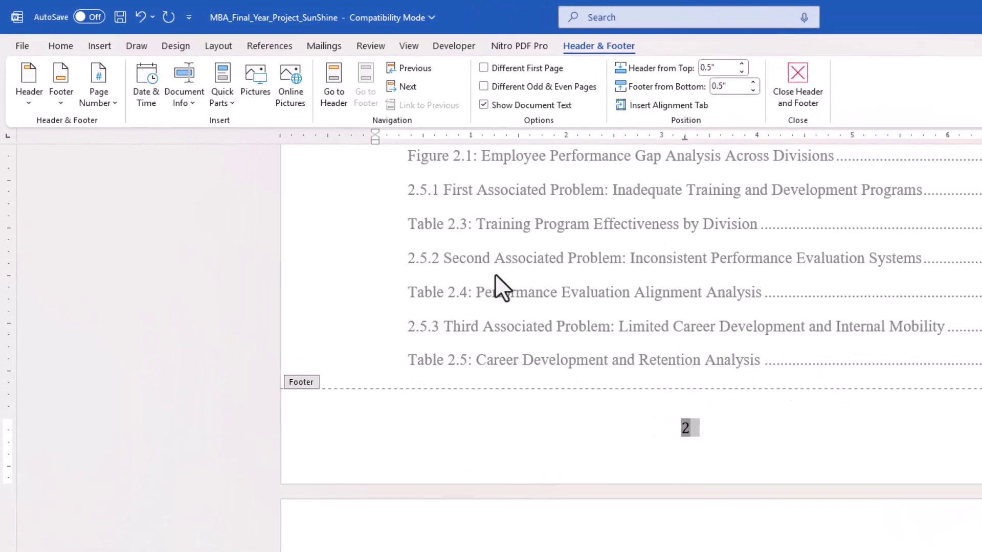
click(105, 94)
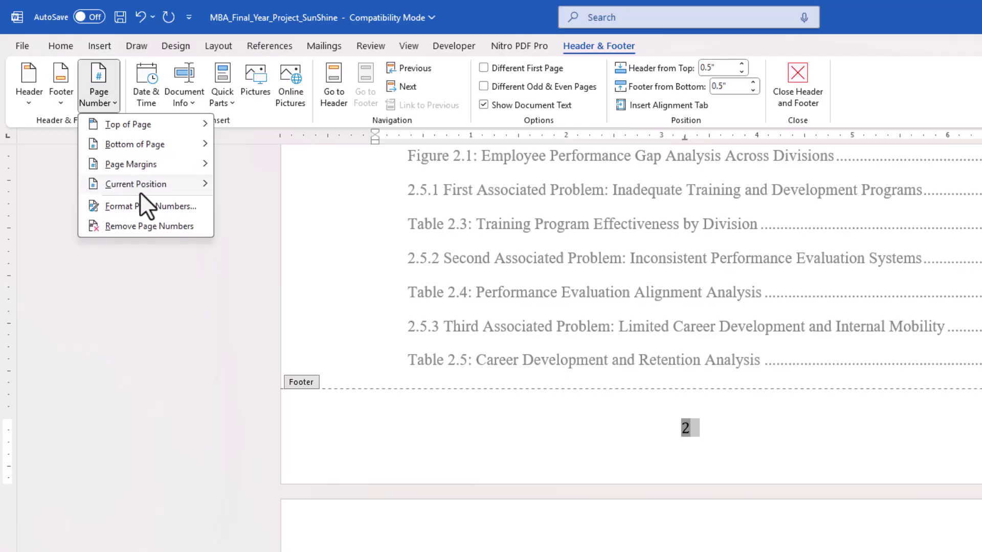
click(144, 207)
click(710, 298)
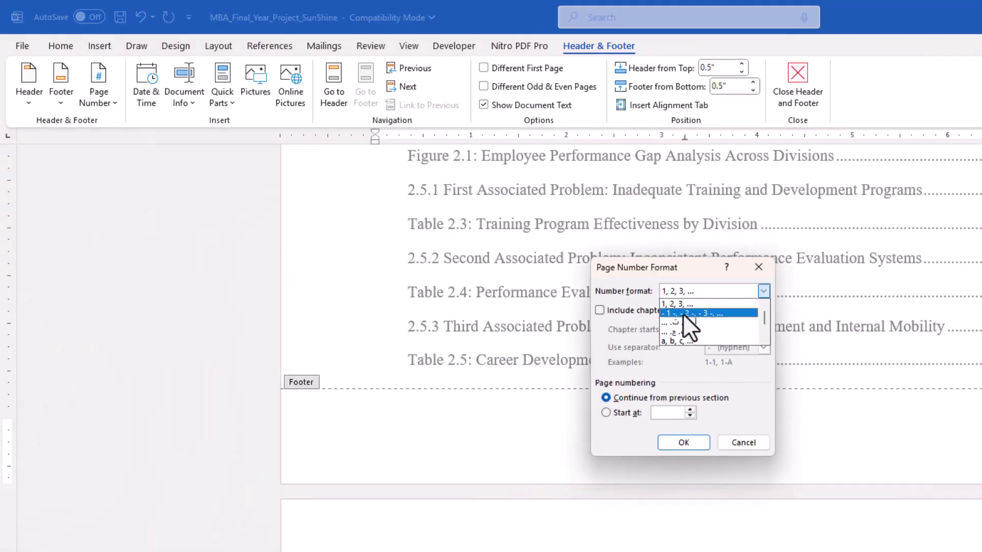
click(678, 329)
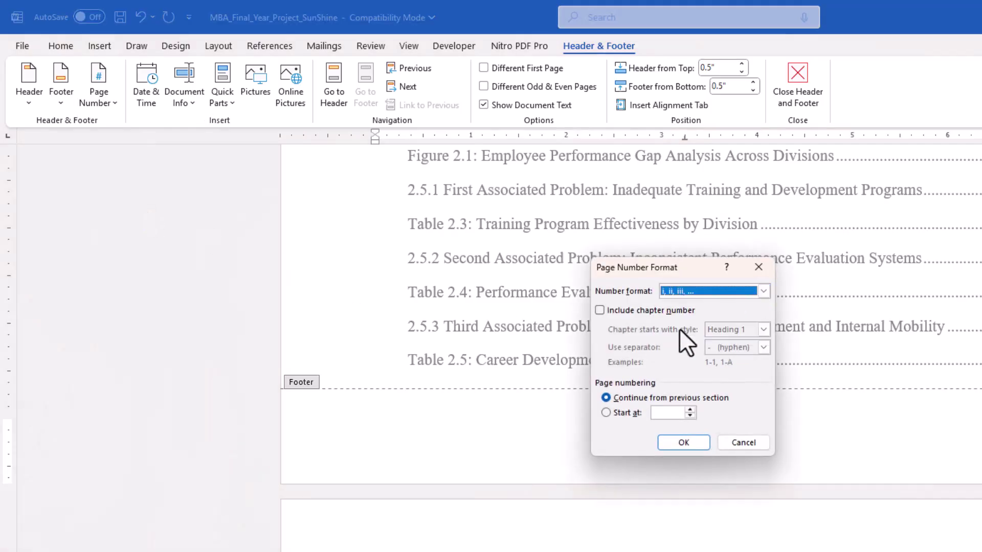
click(685, 408)
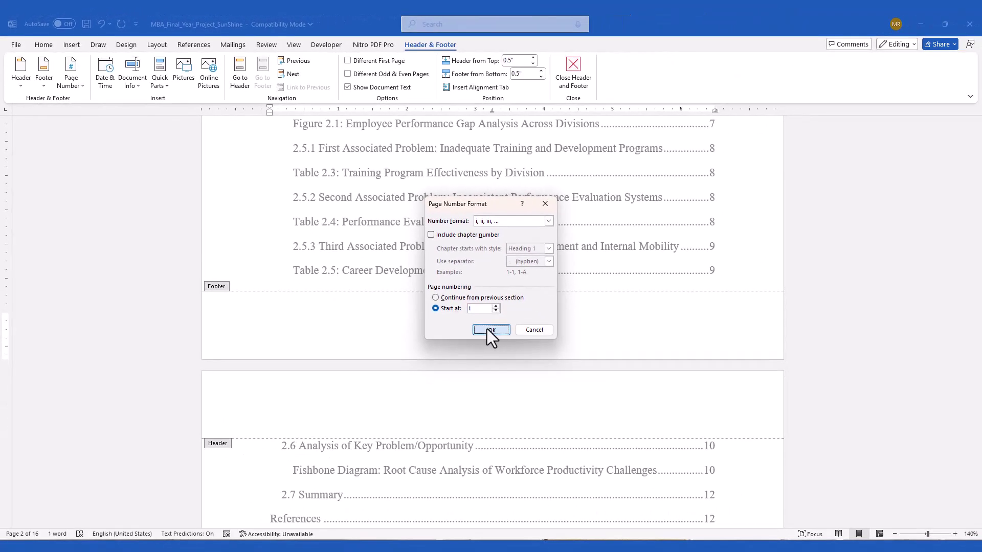
- Confirm the Roman numeral format so the contents page footer reads ii
click(490, 330)
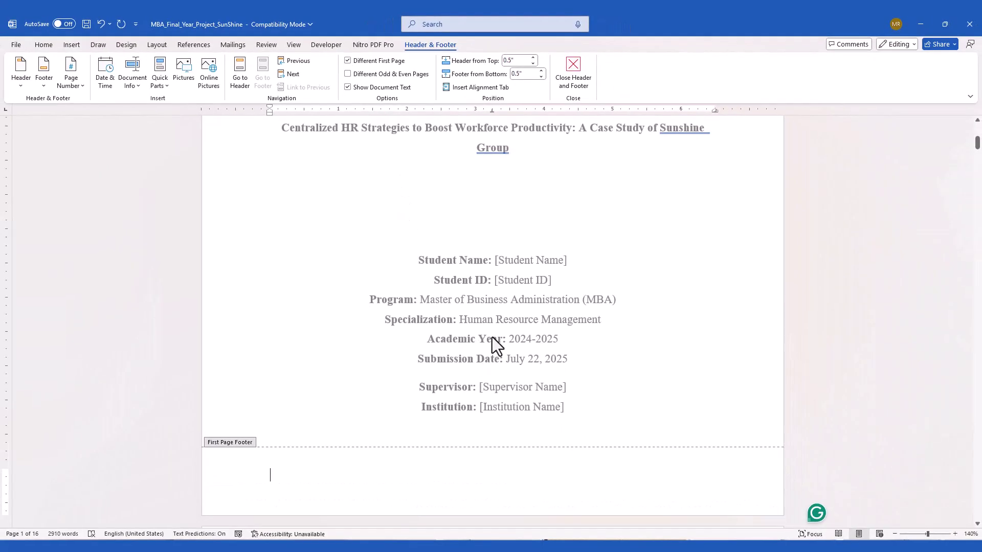
scroll(492, 338, down, 5)
scroll(492, 336, down, 5)
scroll(492, 335, down, 5)
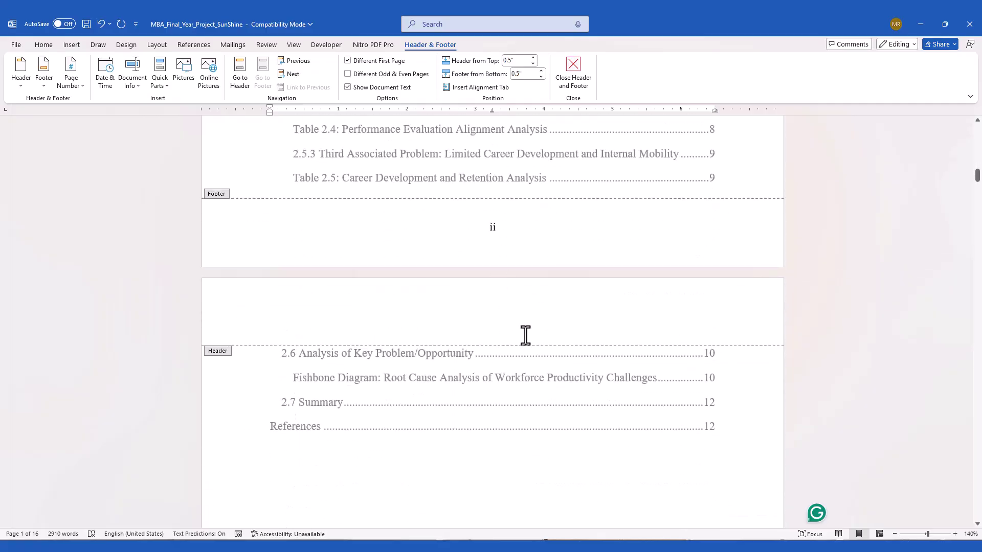
scroll(525, 335, down, 1)
scroll(526, 335, down, 3)
scroll(526, 336, down, 6)
scroll(526, 336, down, 2)
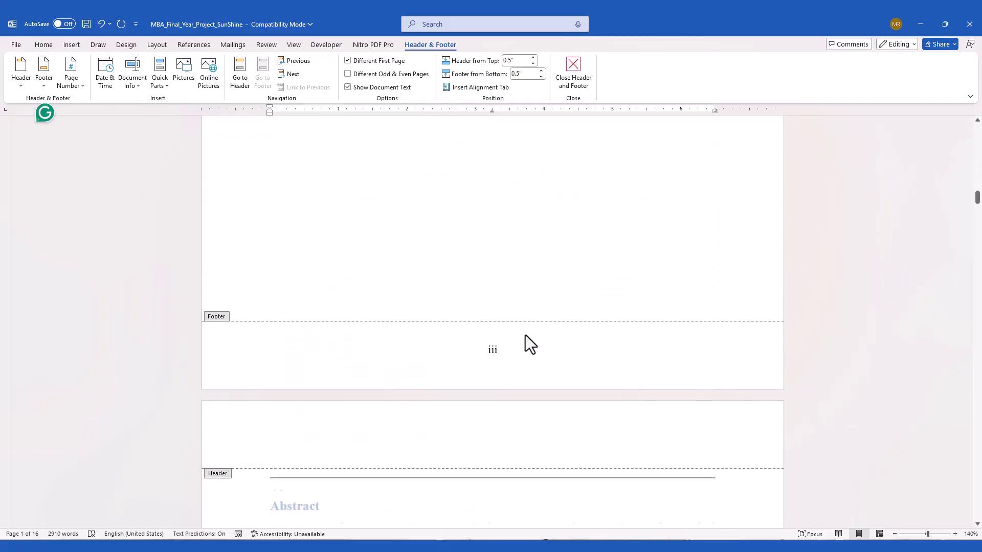
scroll(524, 336, down, 1)
scroll(521, 253, down, 2)
- Return to the body text, leaving the front-matter footers numbered ii to v
double_click(522, 254)
scroll(537, 291, down, 8)
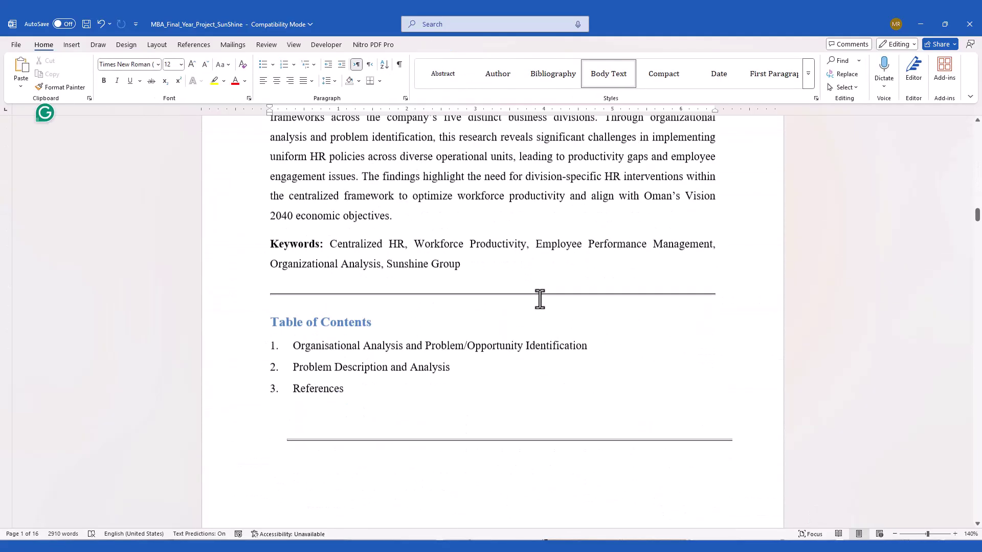
scroll(540, 299, down, 5)
scroll(541, 299, down, 1)
scroll(541, 301, down, 7)
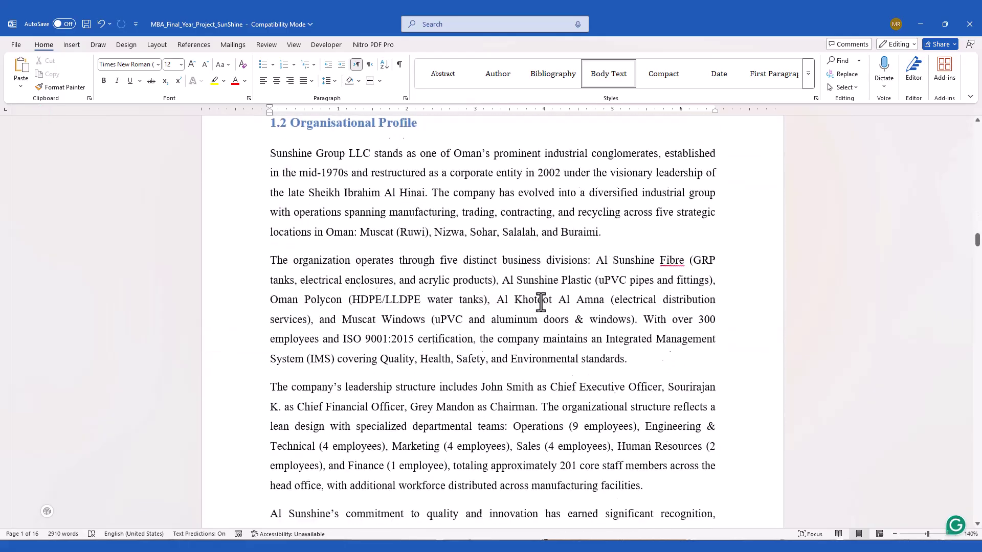
scroll(541, 301, down, 5)
scroll(541, 301, up, 1)
scroll(524, 436, up, 2)
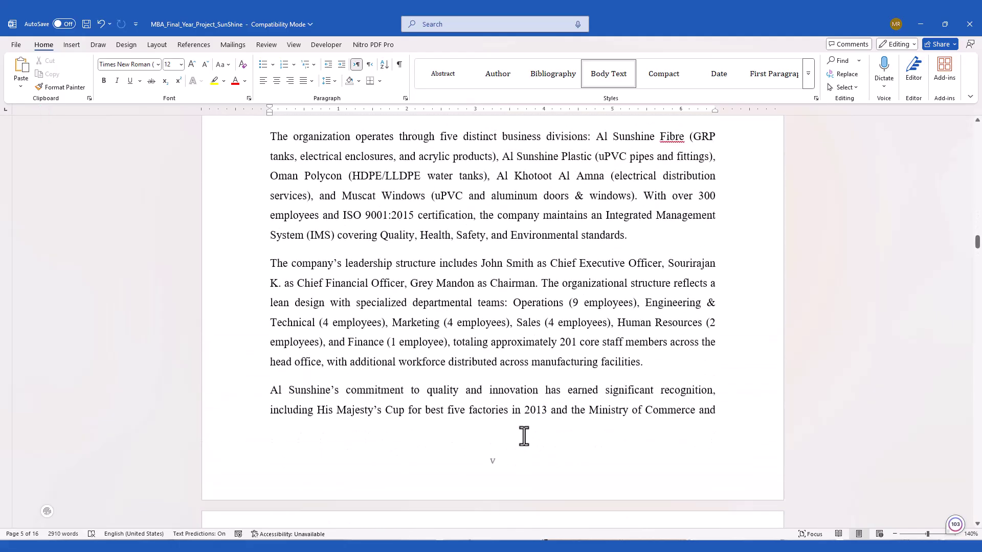
scroll(516, 428, up, 7)
scroll(519, 399, up, 5)
scroll(516, 420, up, 2)
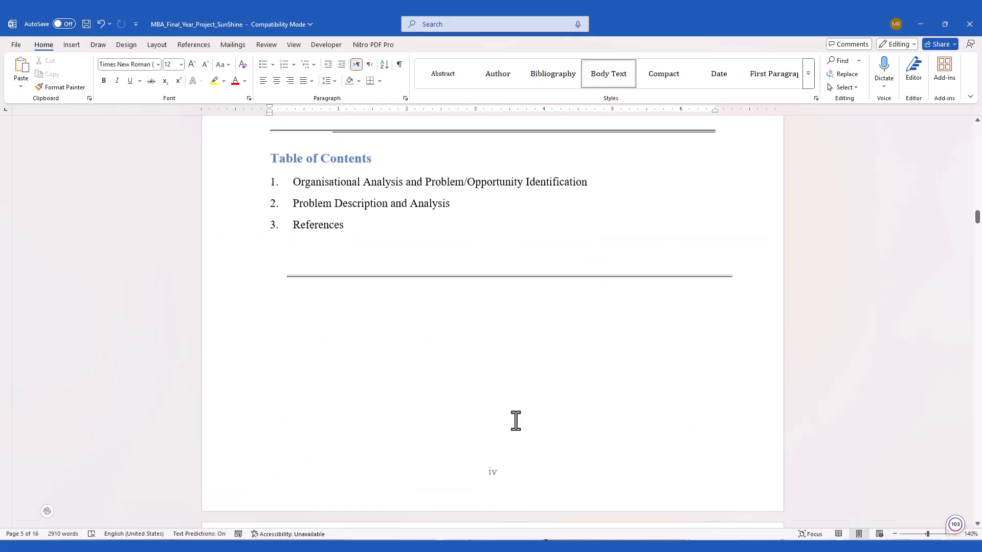
ctrl+scroll(382, 335, down, 2)
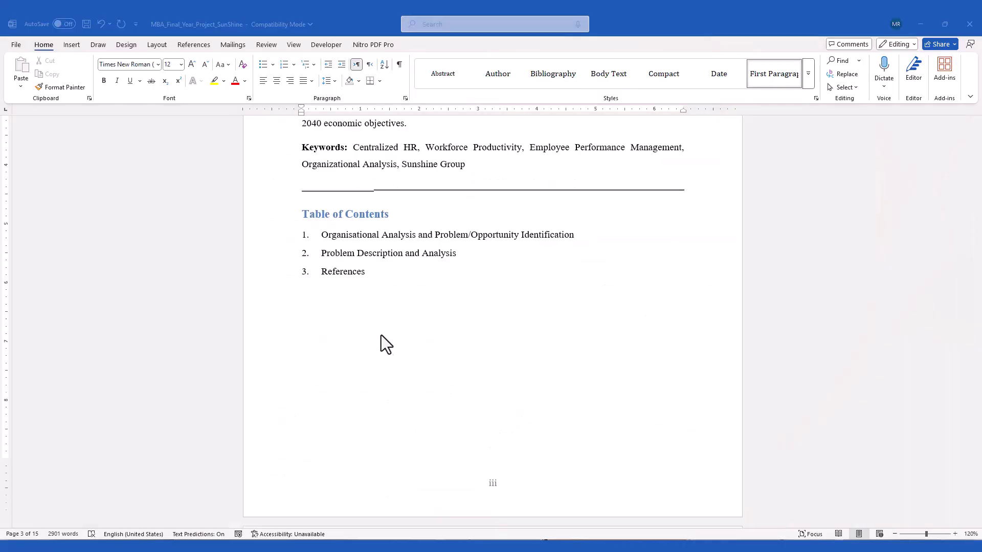
scroll(381, 336, down, 3)
scroll(384, 337, down, 2)
scroll(385, 337, down, 2)
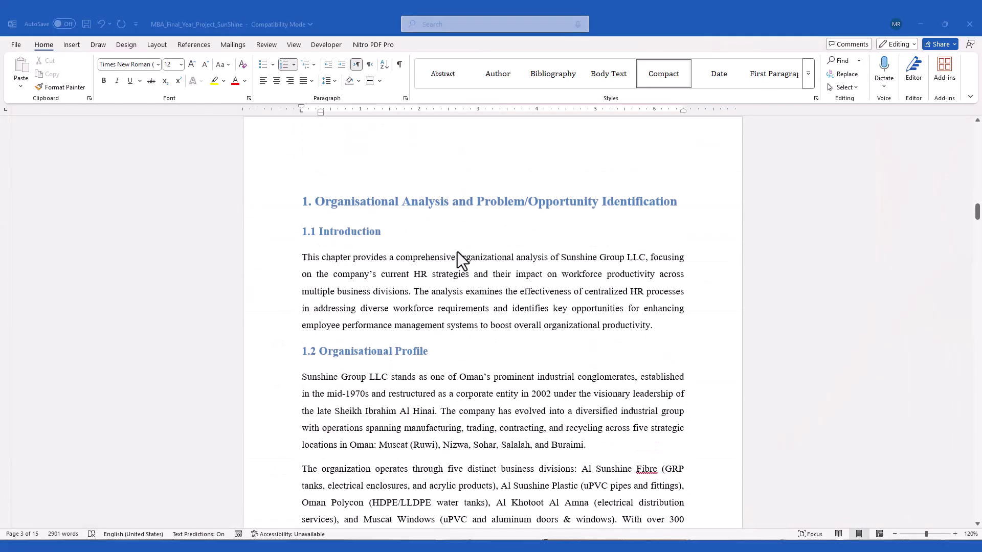
scroll(457, 252, down, 2)
scroll(458, 252, down, 3)
scroll(458, 253, down, 1)
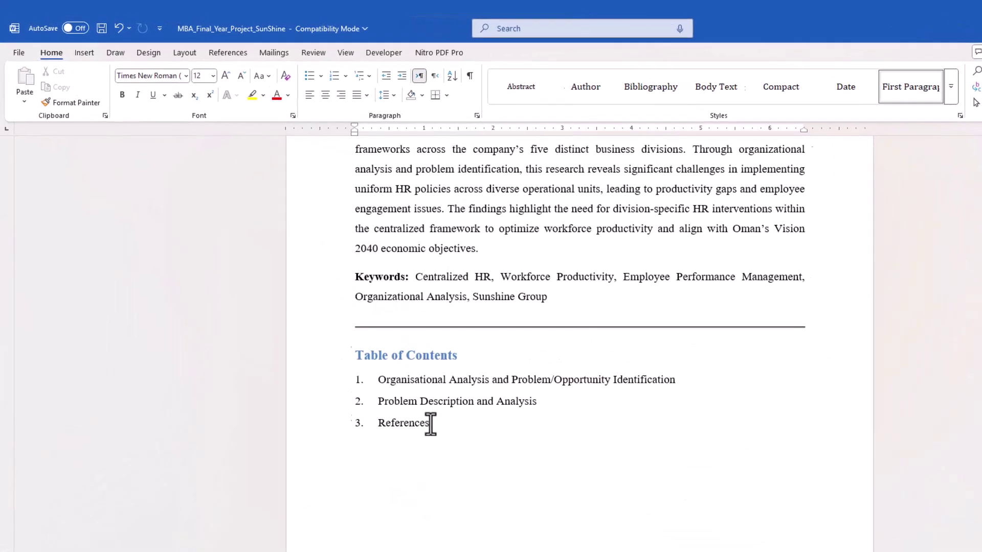
- Apply Page Setup from this point forward so chapter one begins a new section
click(190, 60)
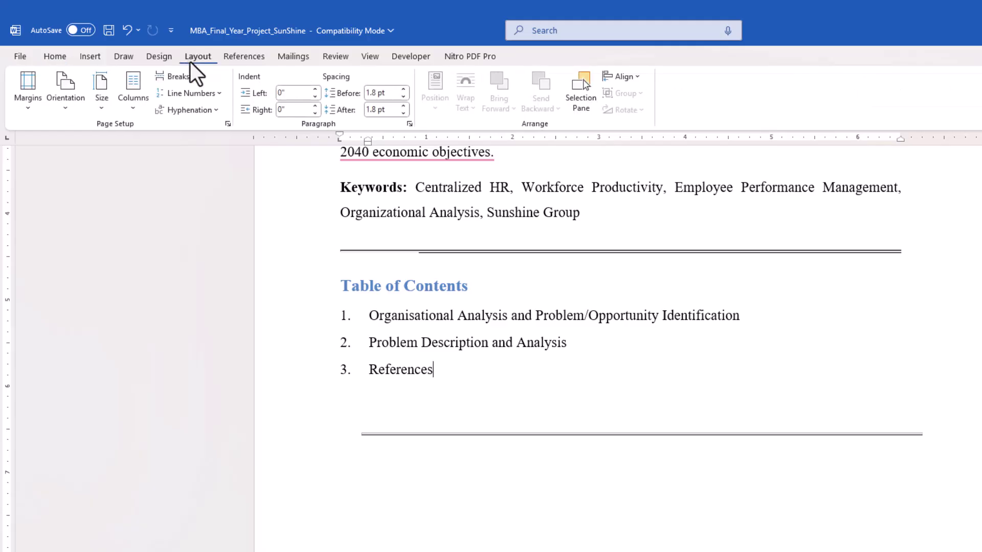
click(227, 123)
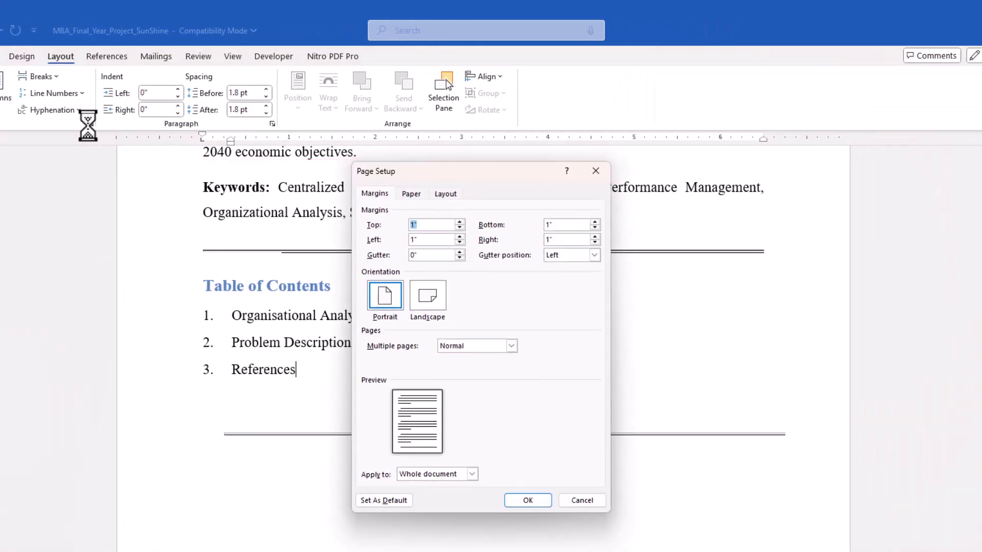
click(472, 475)
click(459, 494)
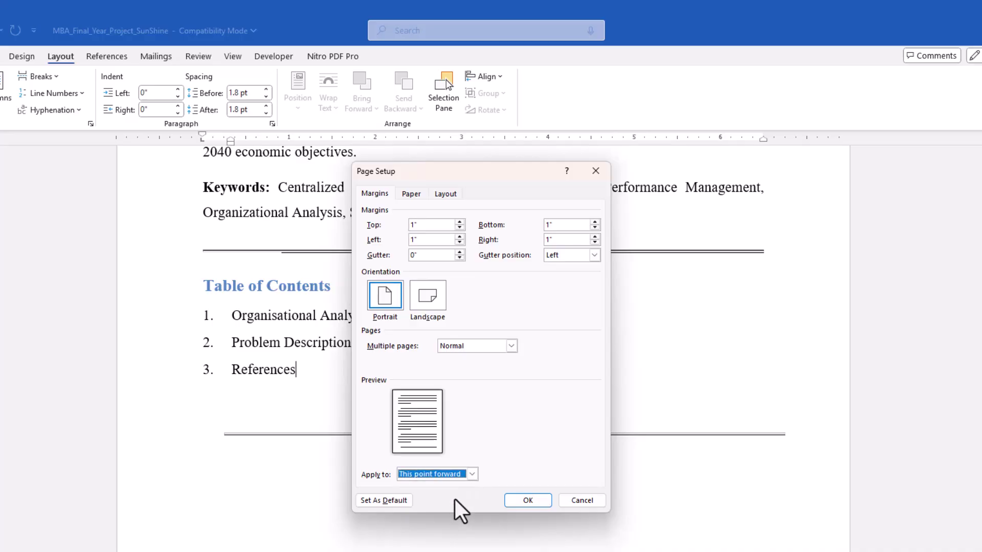
click(523, 501)
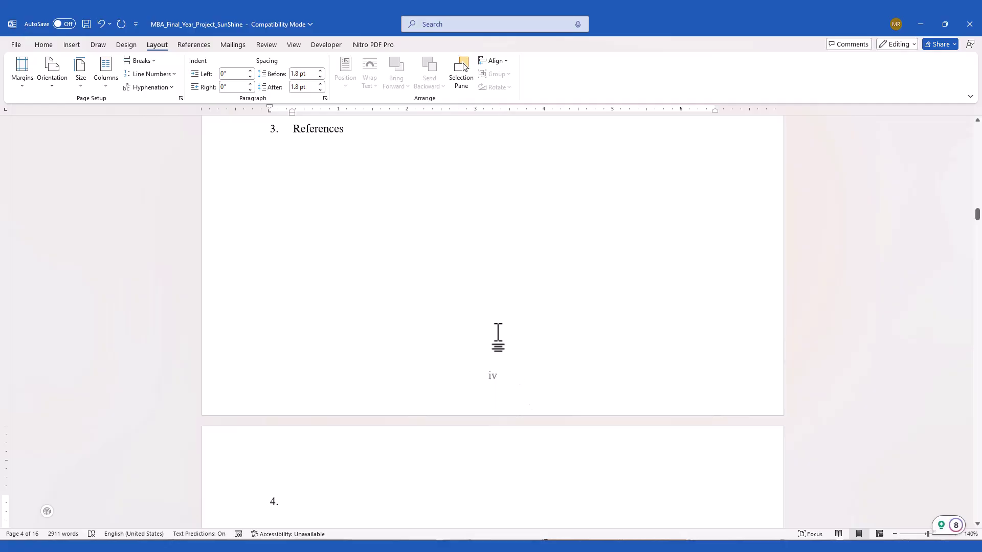
scroll(498, 338, up, 2)
scroll(497, 338, down, 3)
scroll(498, 338, down, 3)
scroll(498, 337, down, 5)
scroll(498, 338, down, 5)
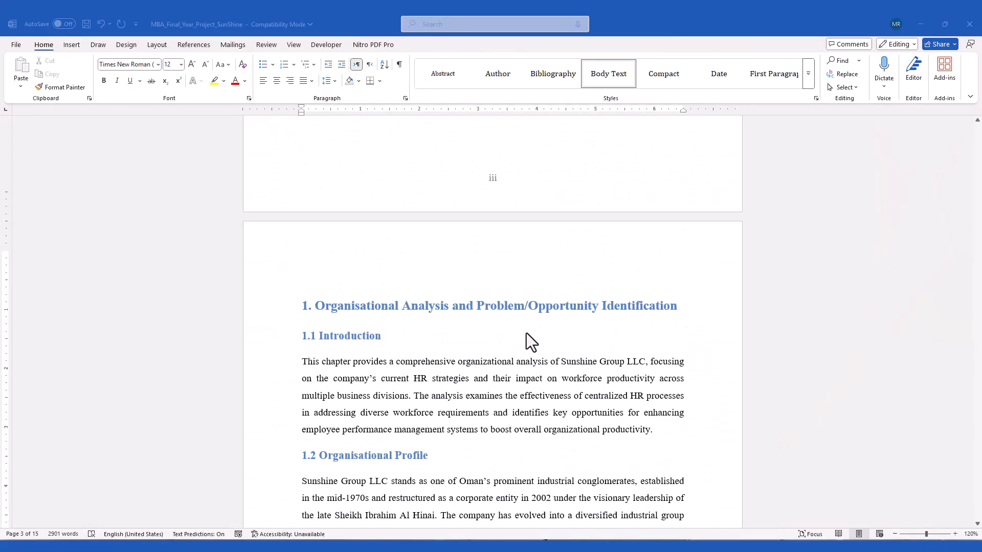
scroll(526, 333, down, 3)
scroll(526, 333, down, 4)
scroll(527, 333, down, 2)
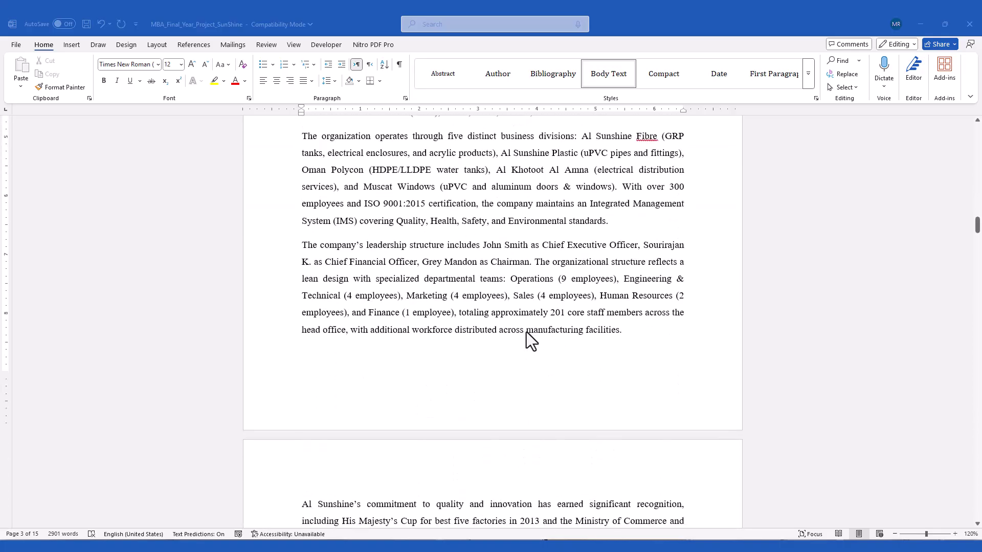
- Unlink the chapter page footer from the previous section's footer
double_click(487, 383)
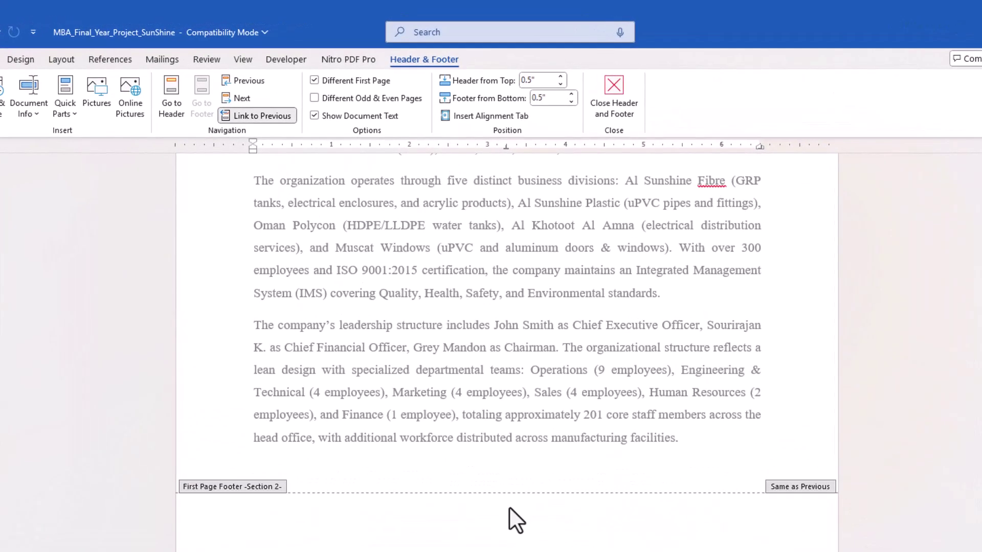
scroll(510, 507, up, 3)
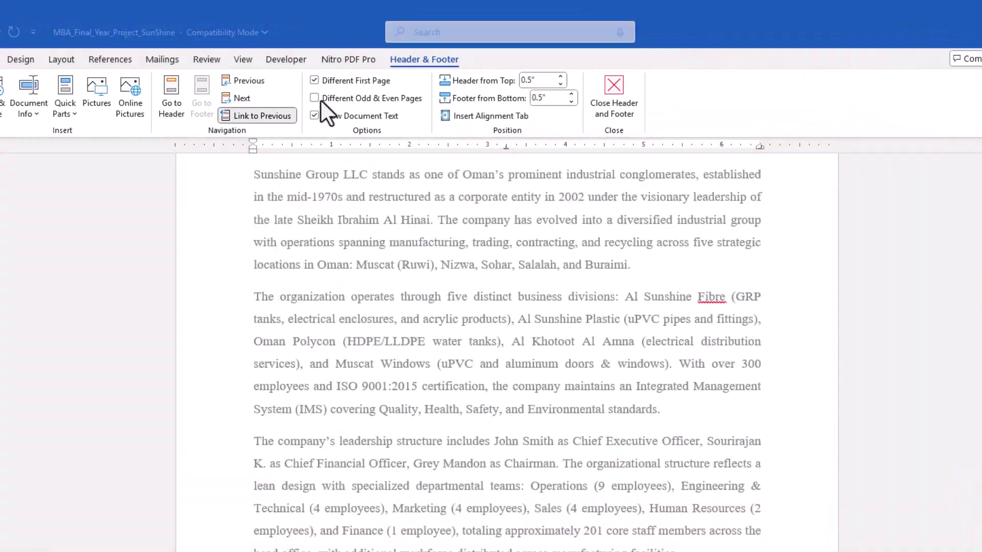
click(261, 117)
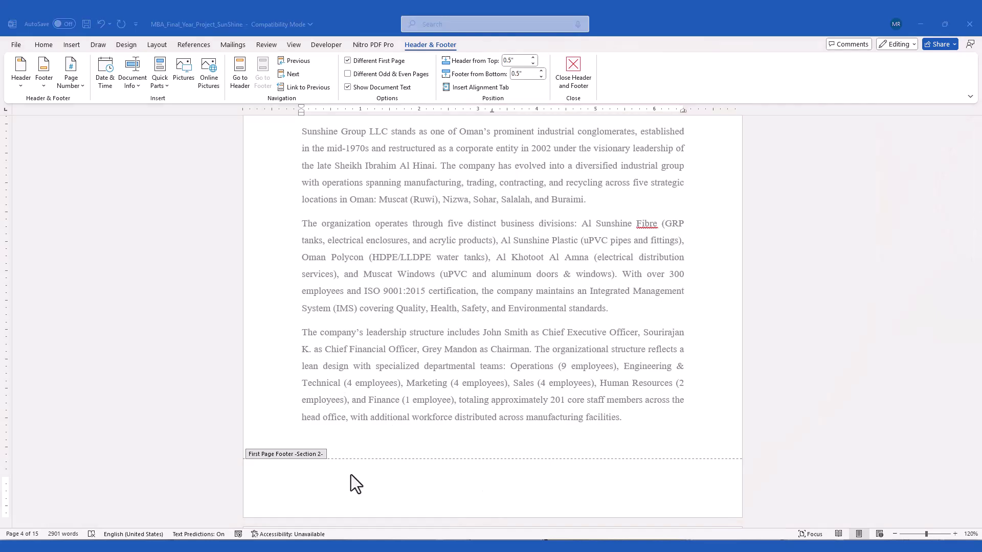
click(42, 47)
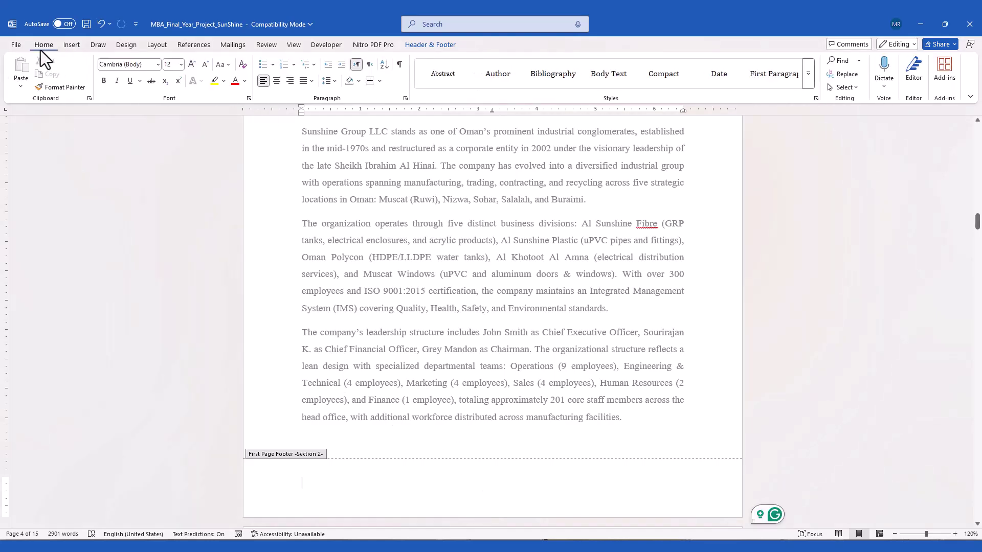
- Insert a plain page number at the current position in the chapter footer
click(424, 45)
click(95, 103)
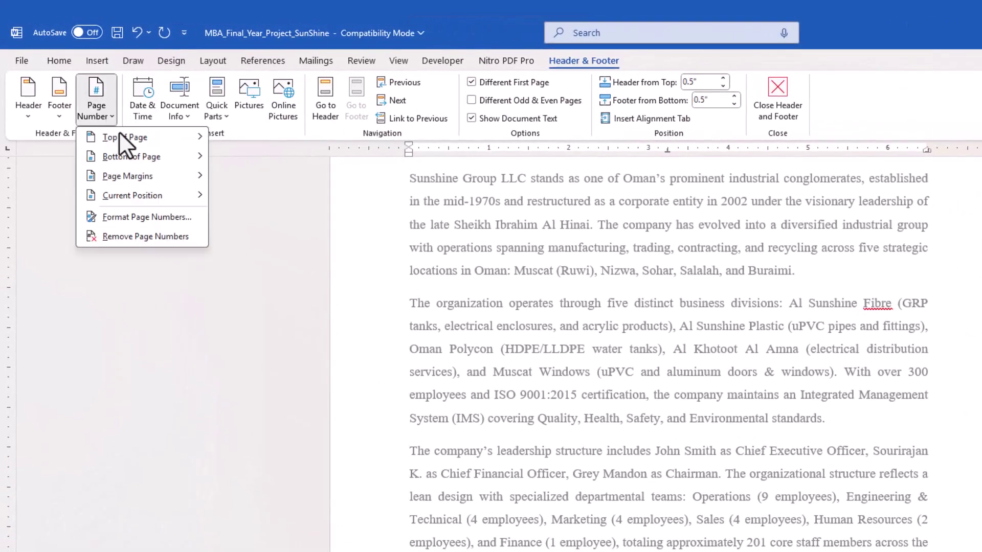
mouse_move(132, 196)
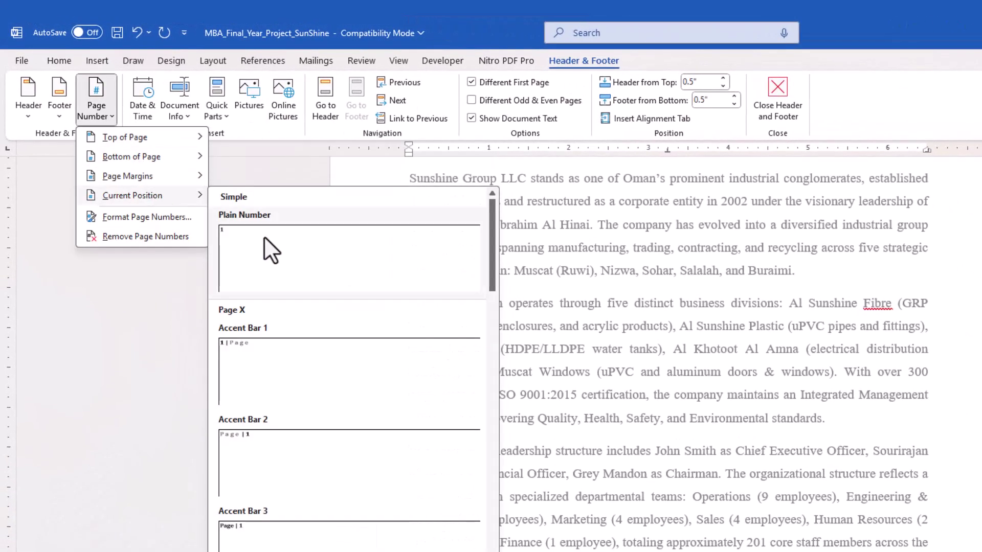
click(275, 235)
- Format the chapter numbering as Arabic 1, 2, 3 restarting at 1
click(103, 113)
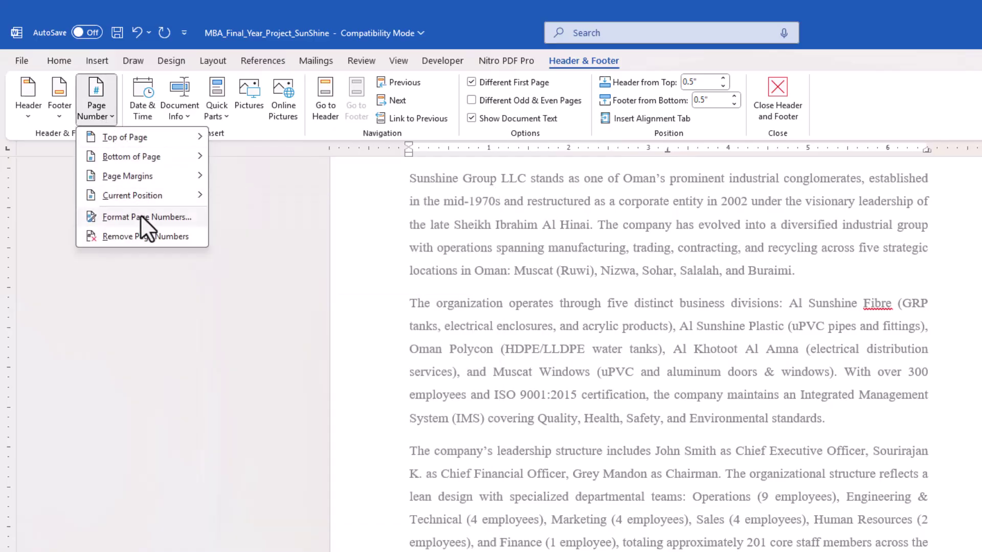
click(140, 215)
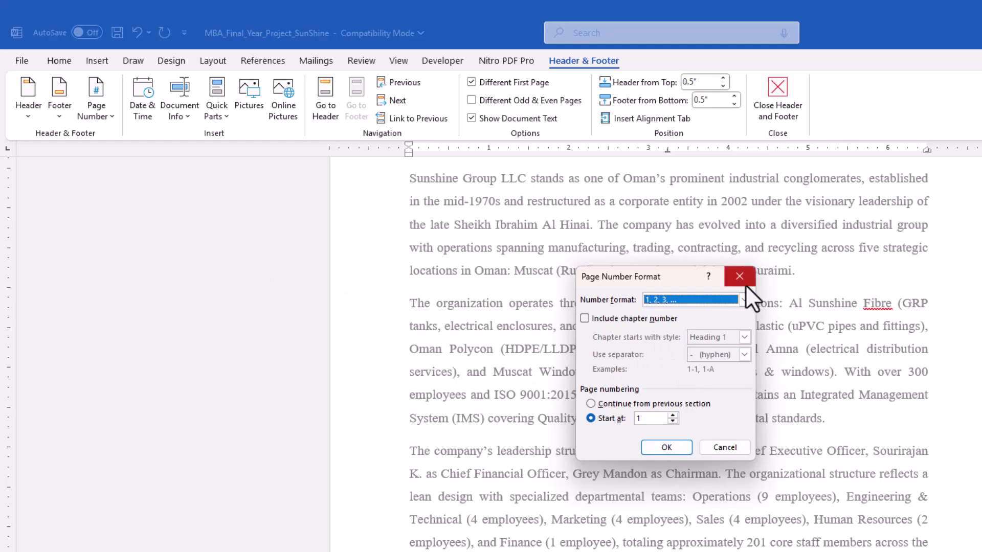
click(736, 299)
click(701, 312)
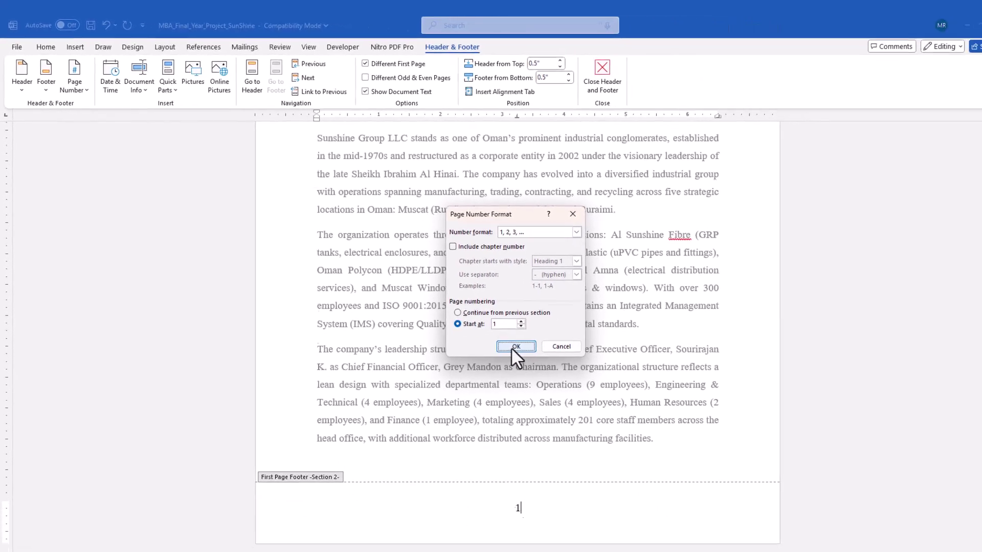
click(666, 447)
scroll(597, 361, down, 2)
scroll(598, 362, down, 3)
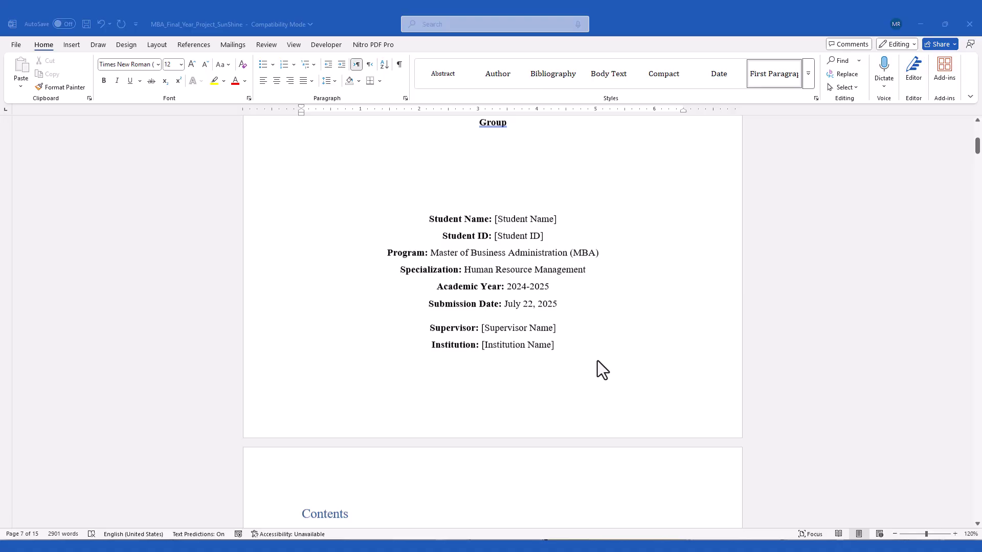
scroll(598, 361, down, 2)
scroll(597, 361, down, 5)
scroll(598, 361, down, 5)
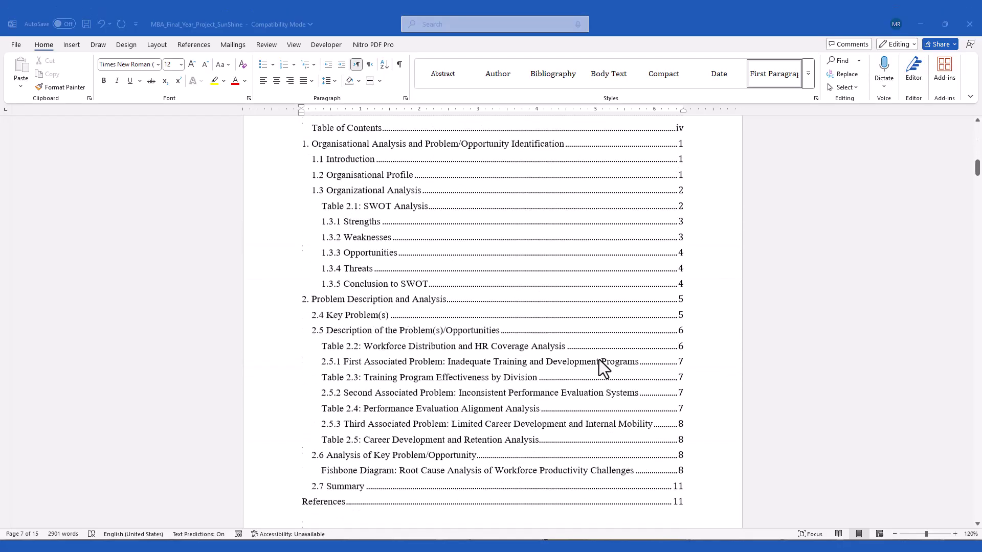
scroll(599, 360, down, 5)
scroll(600, 359, down, 15)
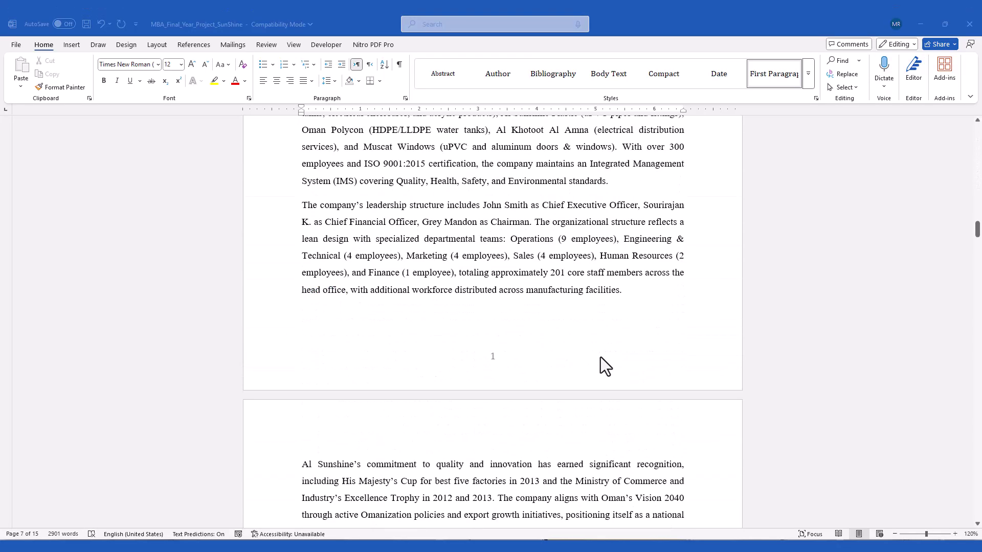
scroll(601, 357, up, 8)
scroll(599, 356, down, 10)
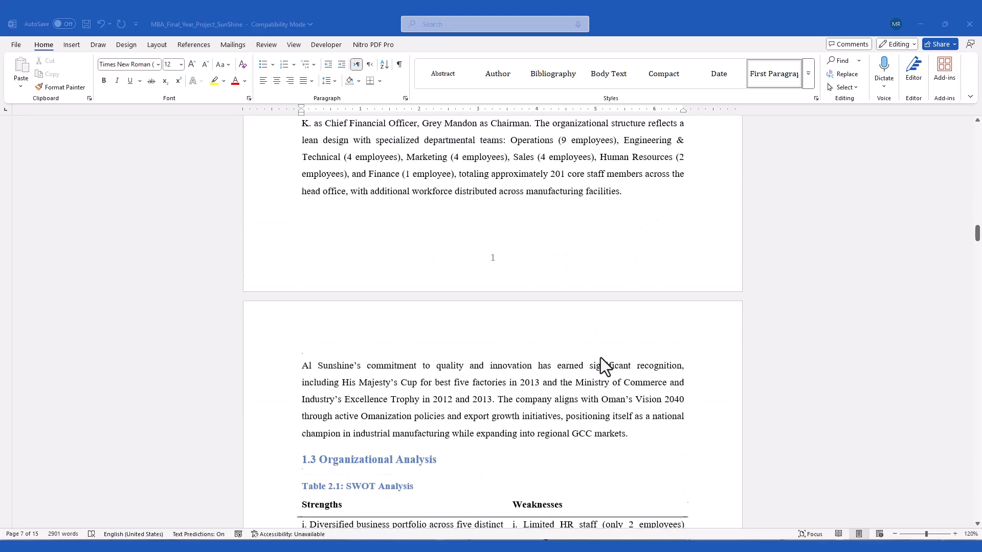
scroll(601, 357, down, 8)
scroll(601, 358, down, 5)
scroll(601, 358, down, 4)
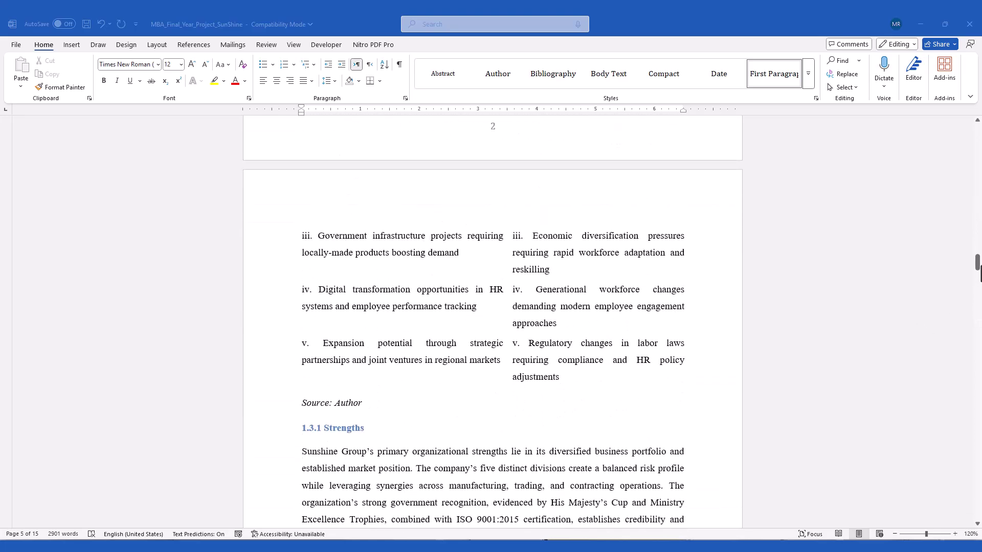
mouse_move(978, 269)
mouse_down()
mouse_move(975, 198)
mouse_move(970, 204)
mouse_up()
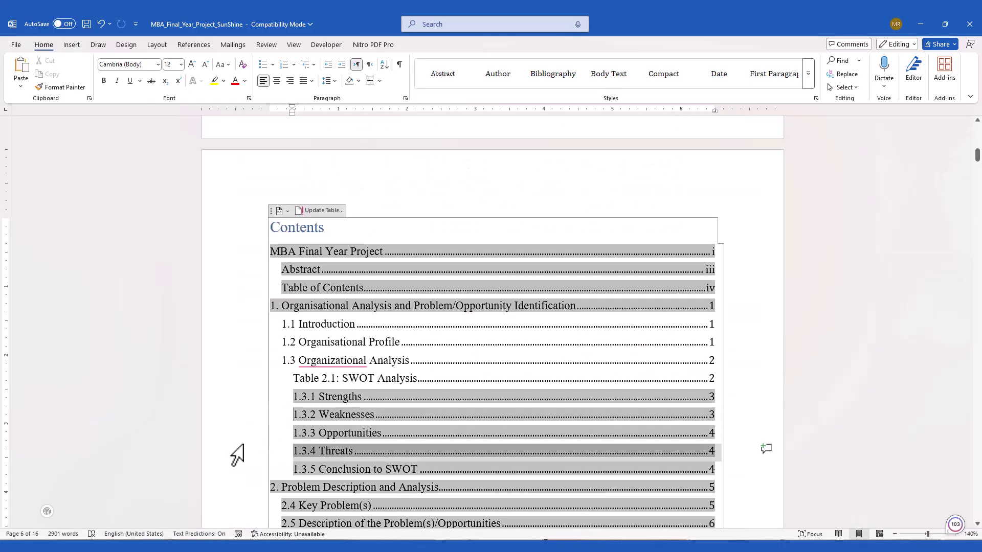
click(236, 456)
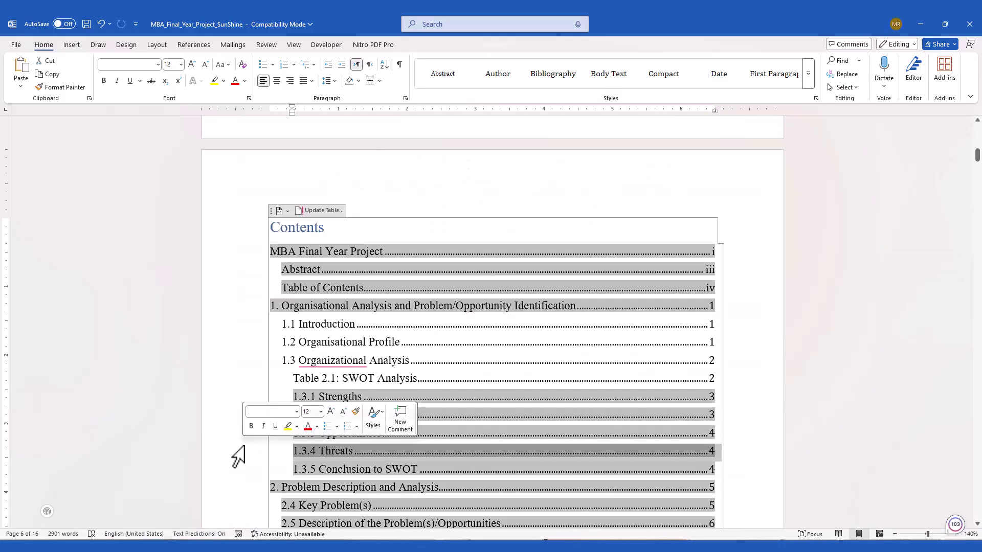
scroll(246, 455, down, 1)
click(741, 456)
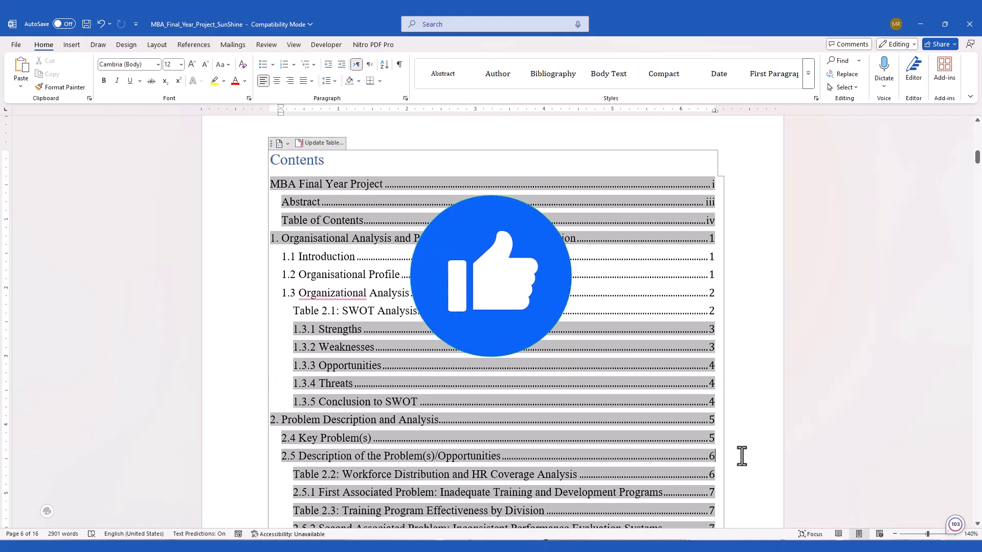
scroll(740, 457, down, 1)
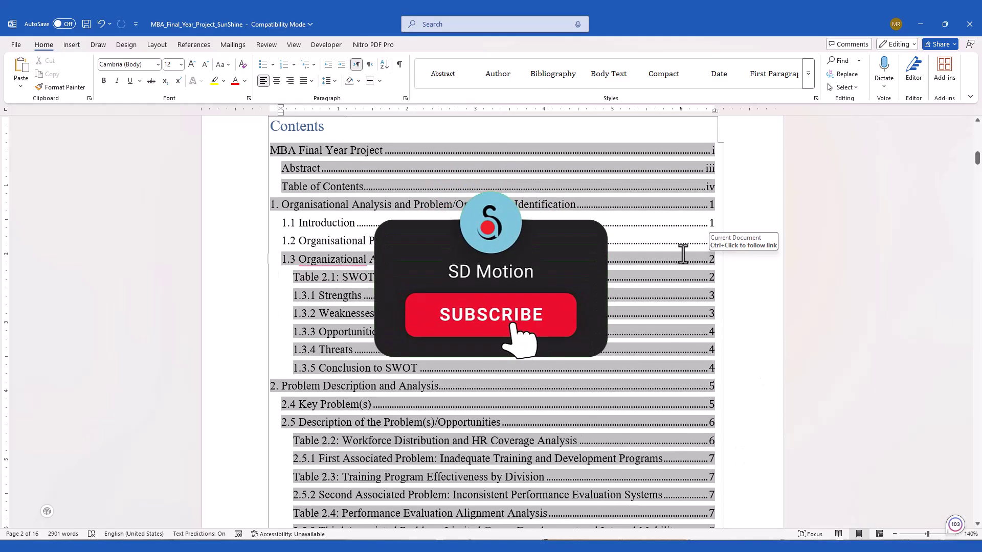
scroll(307, 233, up, 3)
click(303, 232)
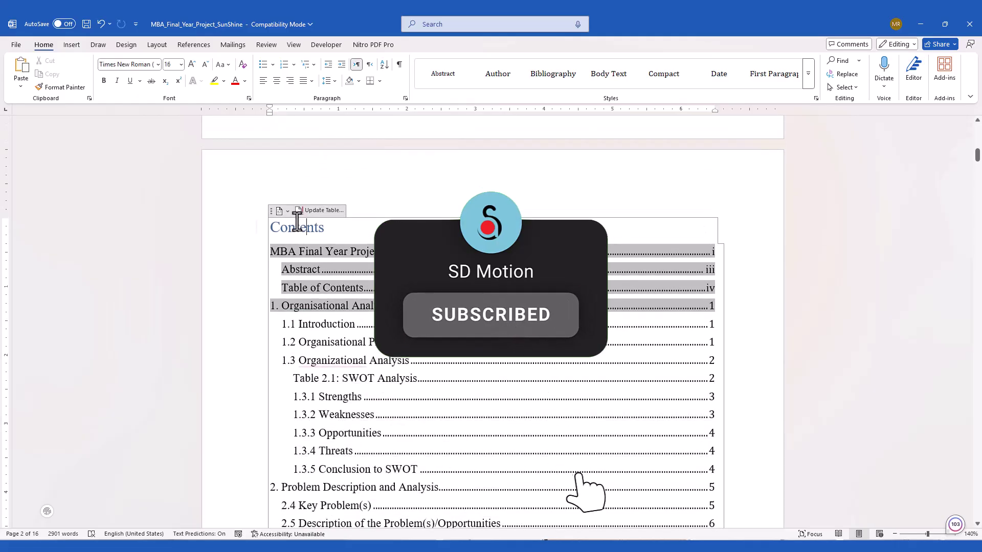